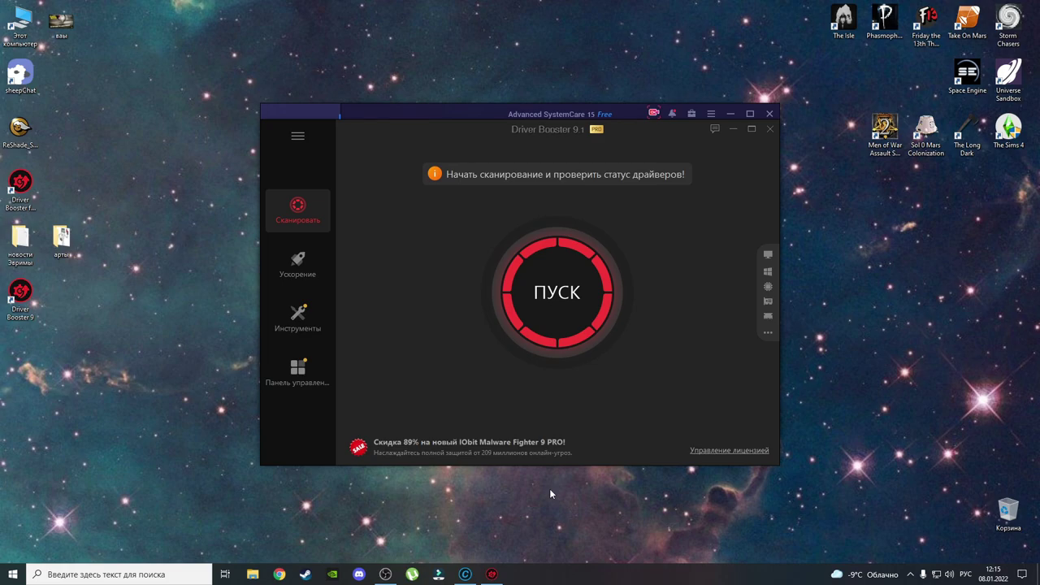
# Clear the desktop and open the Windows Settings app (Параметры) by searching for "парам".
pyautogui.press('super+d')
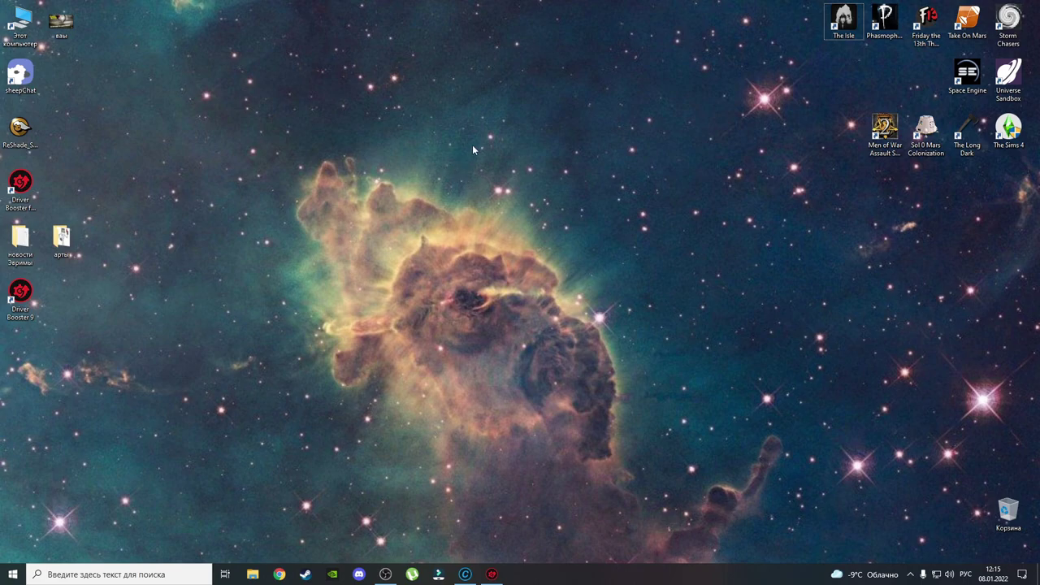
pyautogui.click(121, 572)
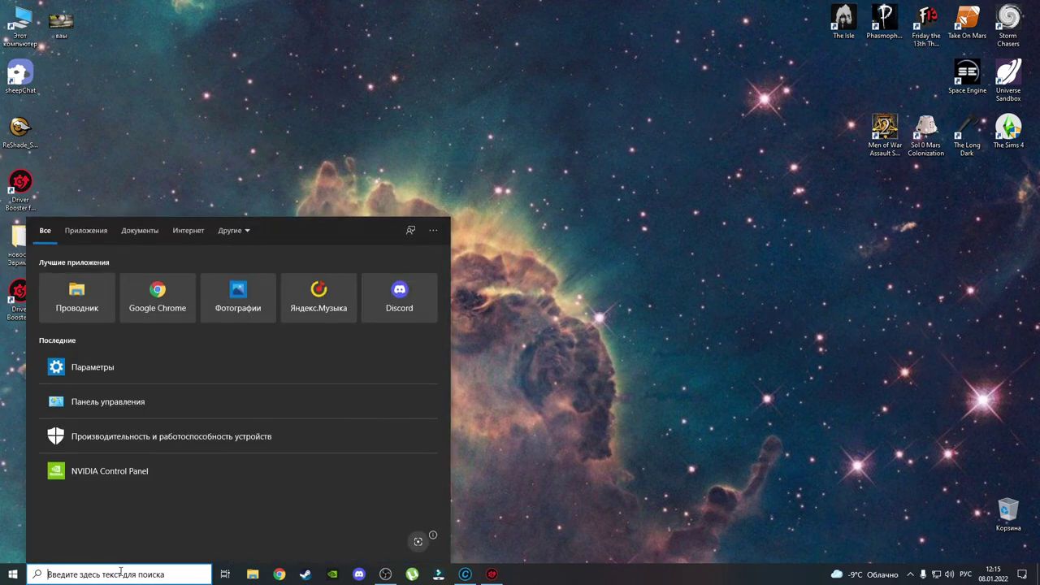
pyautogui.write('парам')
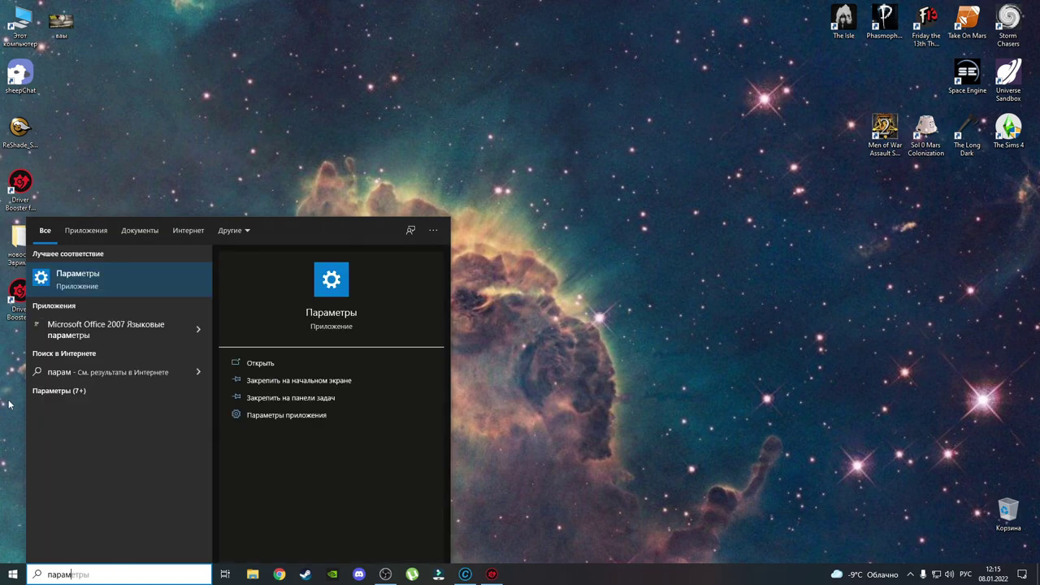
pyautogui.click(101, 283)
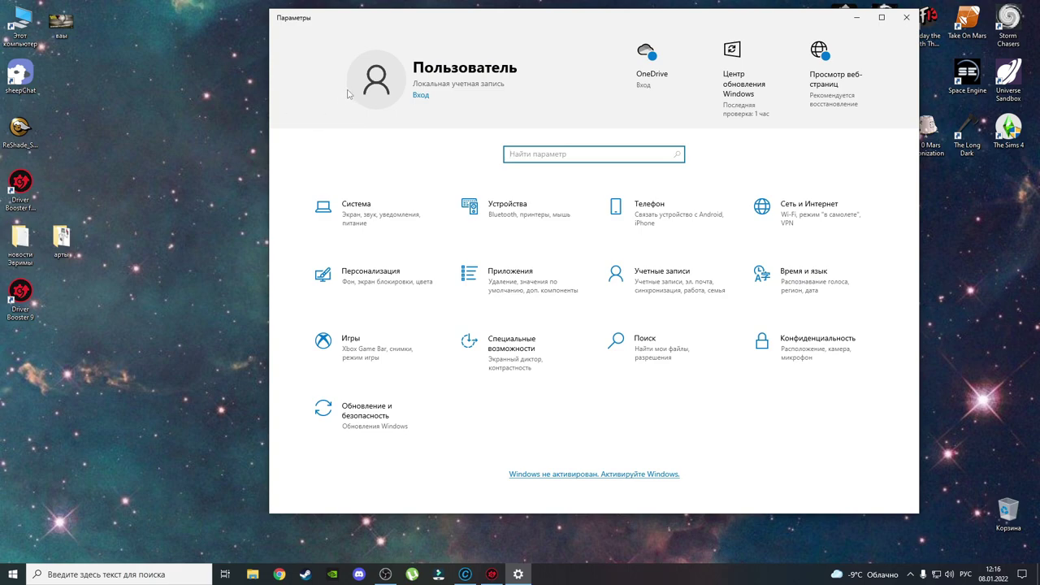
# Open the Game Mode (Игровой режим) settings in the Games category and toggle Game Mode off and back on.
pyautogui.click(363, 358)
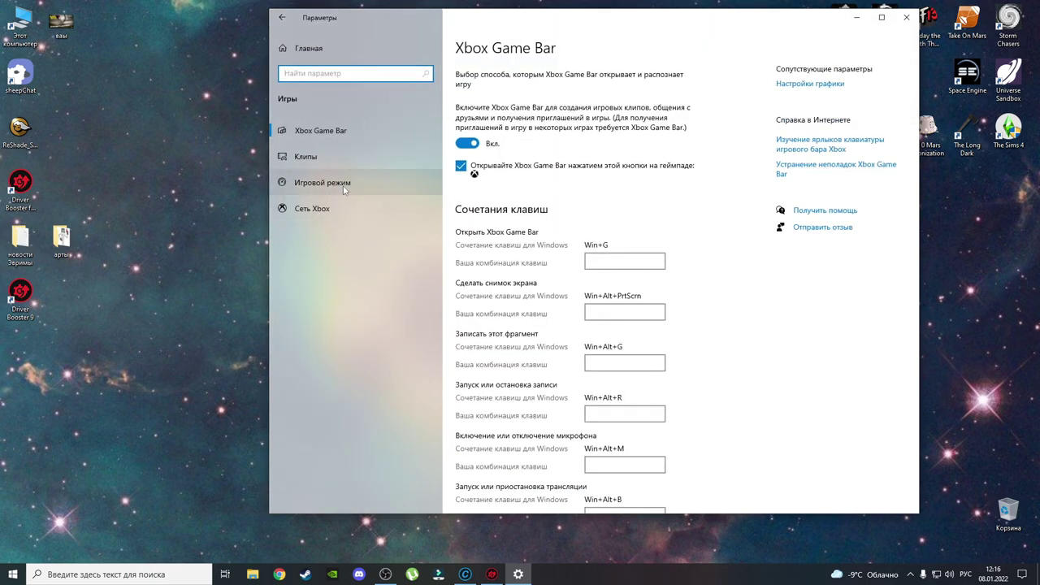
pyautogui.click(343, 189)
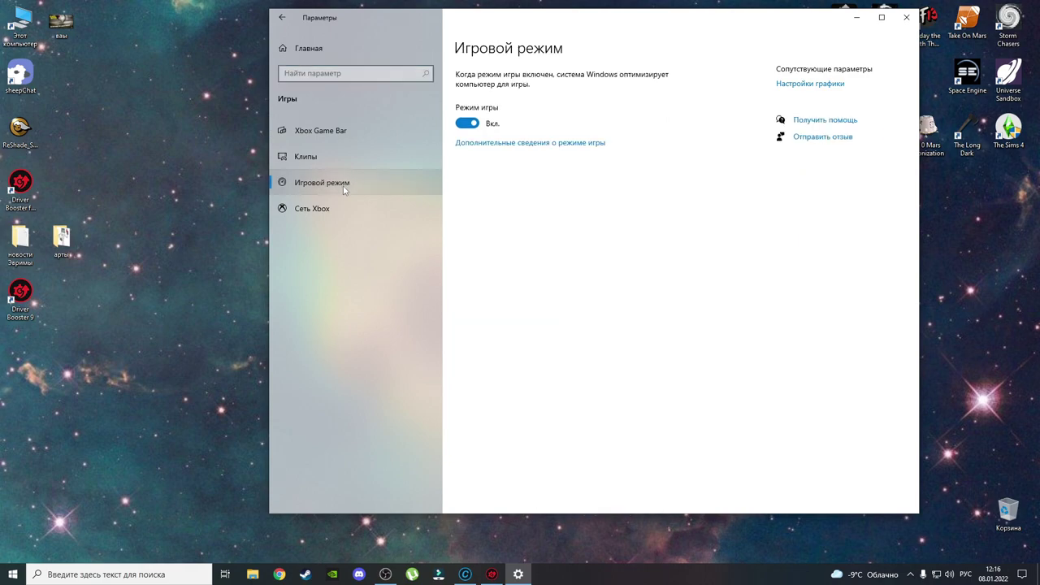
pyautogui.click(469, 125)
pyautogui.click(471, 125)
# Open the related graphics settings and toggle hardware-accelerated GPU scheduling off and back on.
pyautogui.click(794, 85)
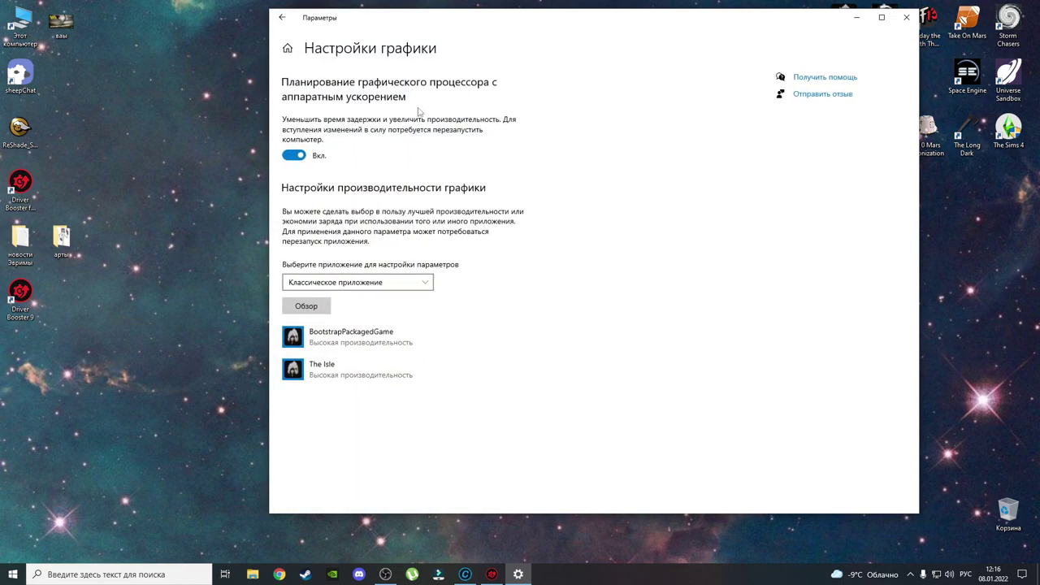
pyautogui.click(295, 159)
pyautogui.click(298, 160)
# Browse for a classic app in D:\Steam Games\steamapps\common\The Isle and select the TheIsle application.
pyautogui.click(322, 314)
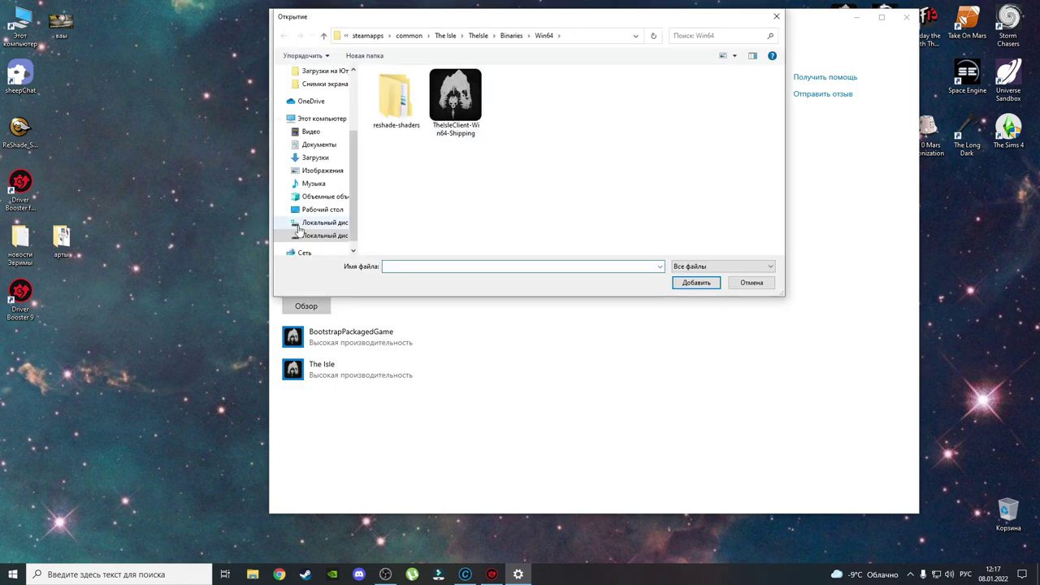
pyautogui.click(327, 238)
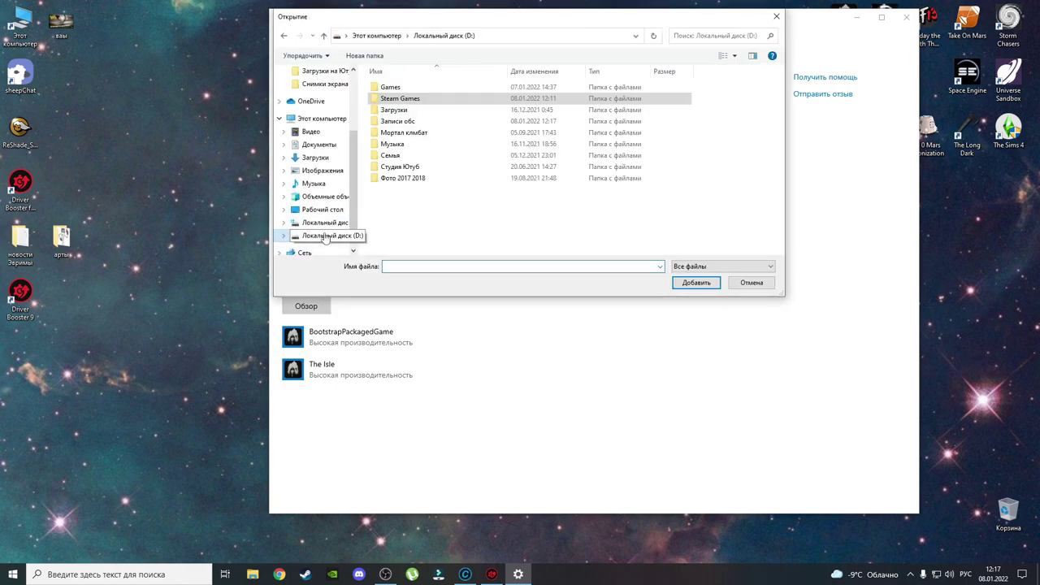
pyautogui.doubleClick(421, 99)
pyautogui.doubleClick(412, 90)
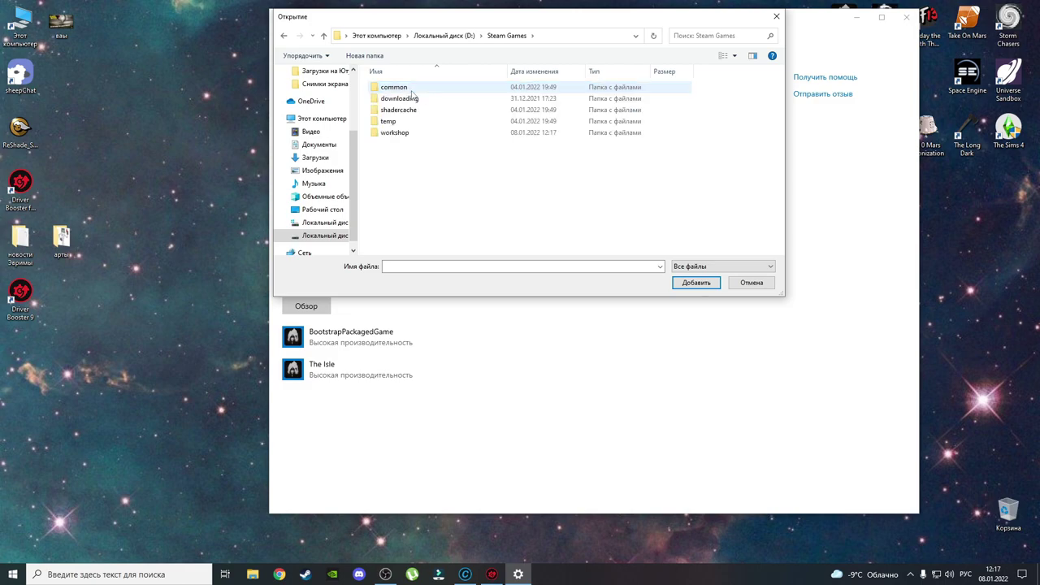
pyautogui.doubleClick(398, 88)
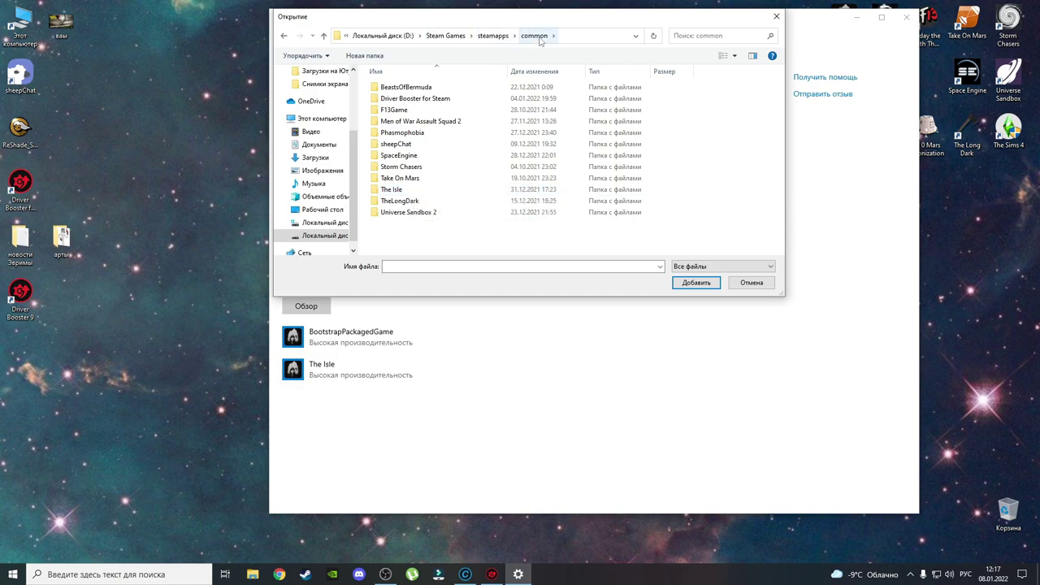
pyautogui.doubleClick(394, 190)
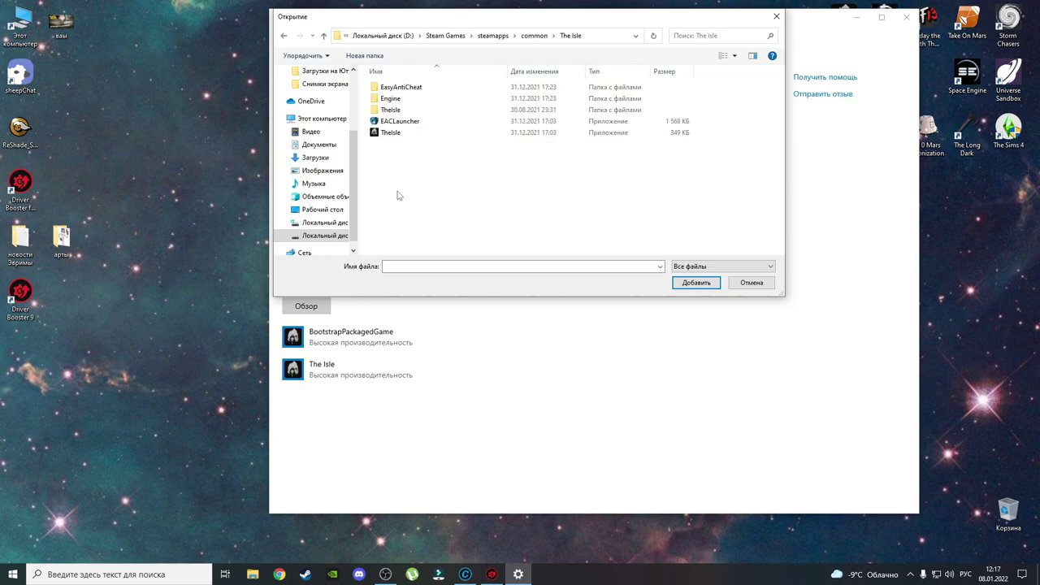
pyautogui.click(397, 135)
# Locate TheIsleClient-Win64-Shipping in the TheIsle\Binaries\Win64 subfolder, then cancel the file selection.
pyautogui.click(404, 113)
pyautogui.doubleClick(404, 112)
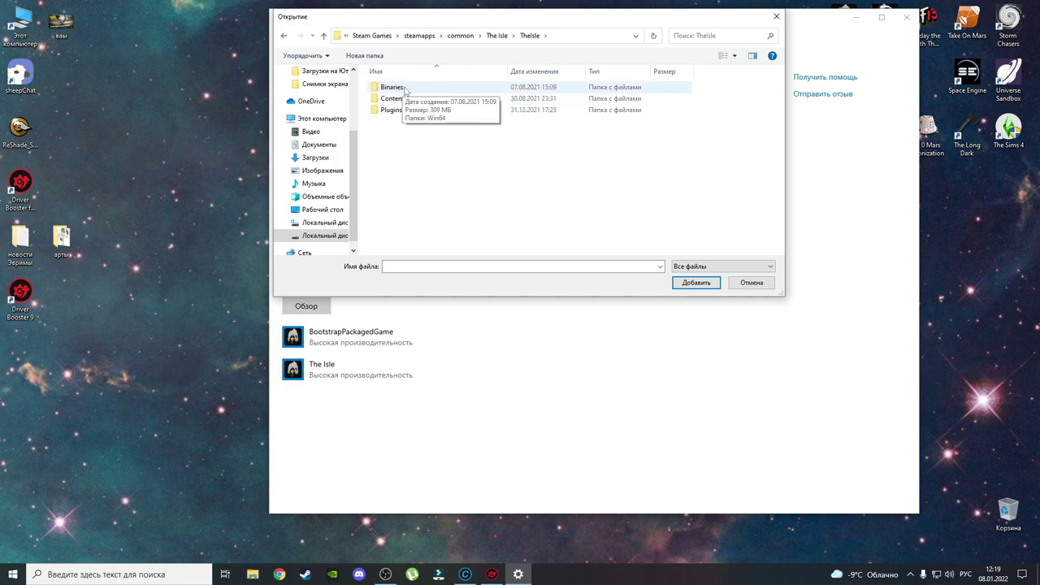
pyautogui.doubleClick(404, 88)
pyautogui.doubleClick(404, 88)
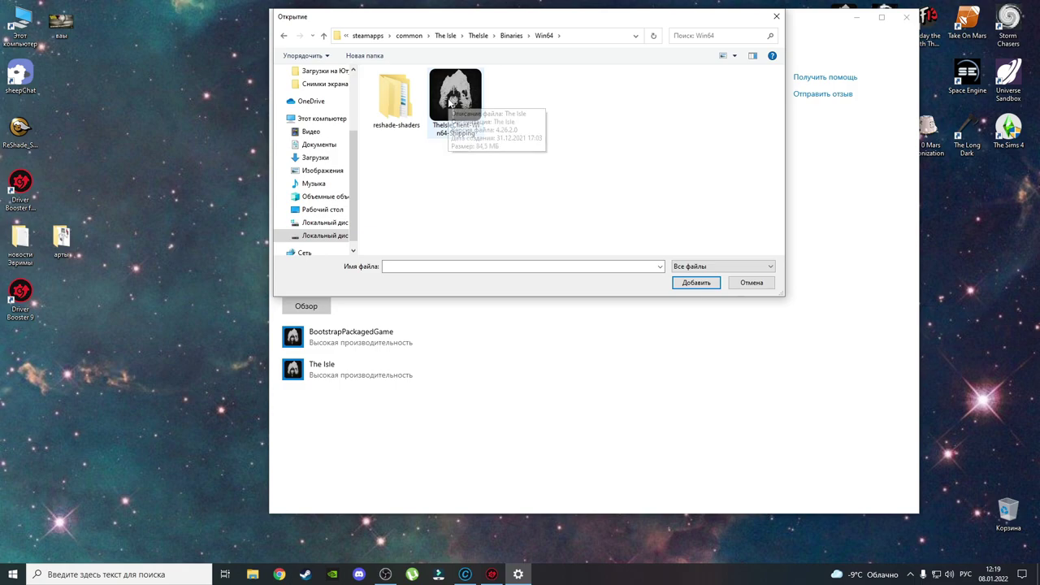
pyautogui.click(751, 282)
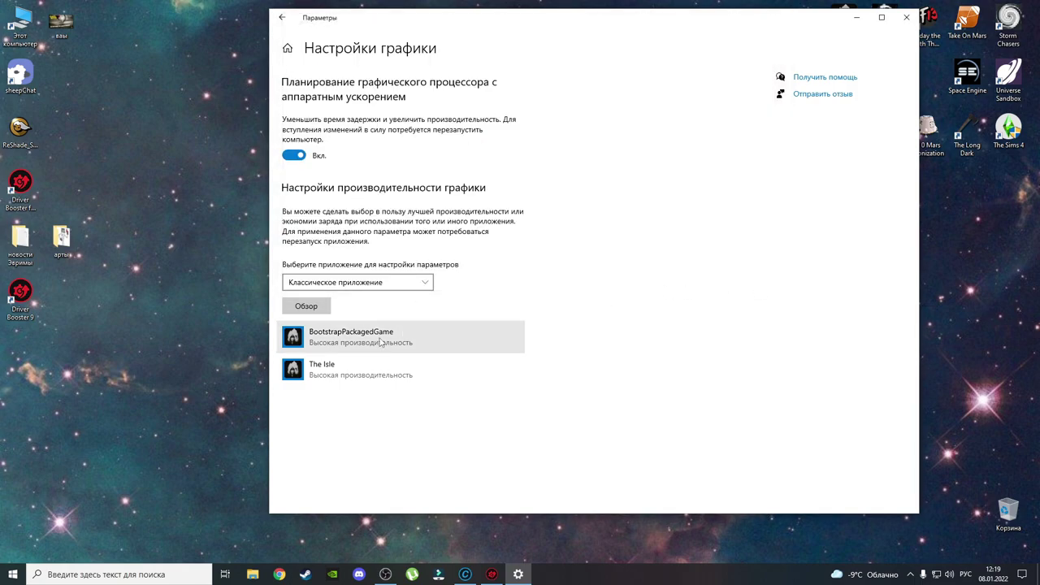
# Save BootstrapPackagedGame's graphics preference as High performance (Высокая производительность).
pyautogui.click(339, 343)
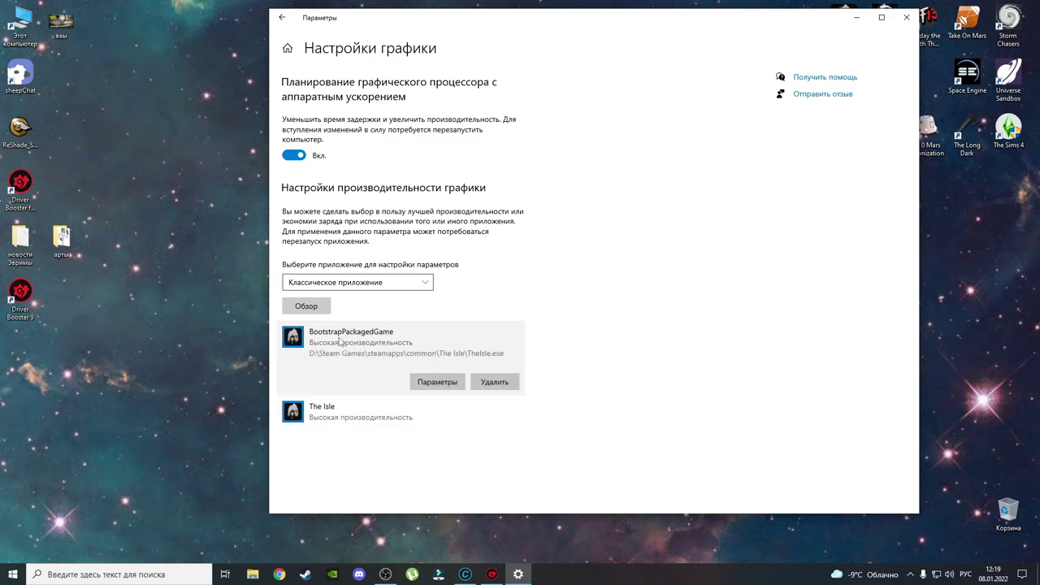
pyautogui.click(446, 381)
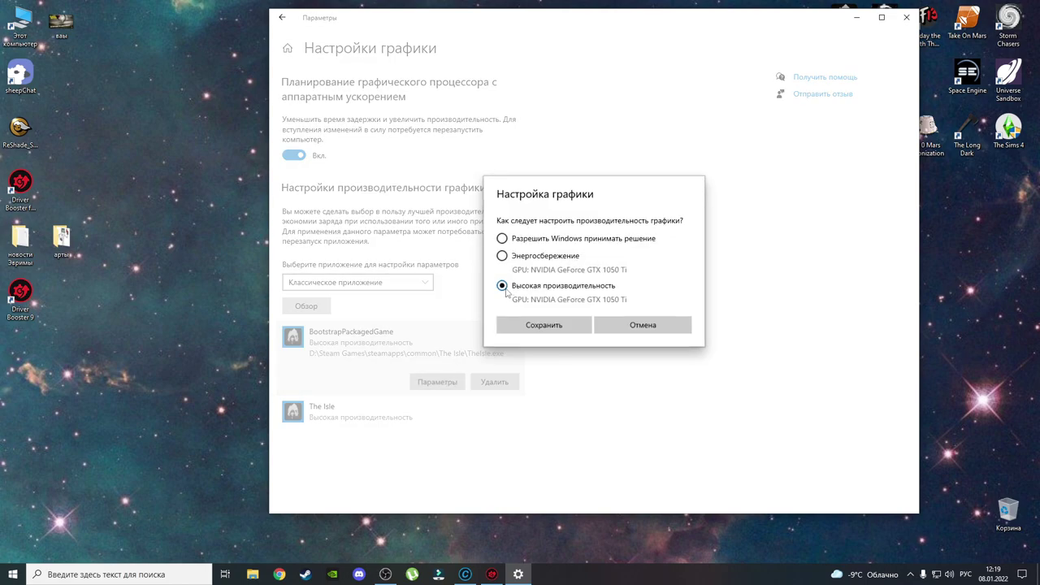
pyautogui.click(540, 326)
# Save The Isle's graphics preference as High performance (Высокая производительность) and close Windows Settings.
pyautogui.click(367, 415)
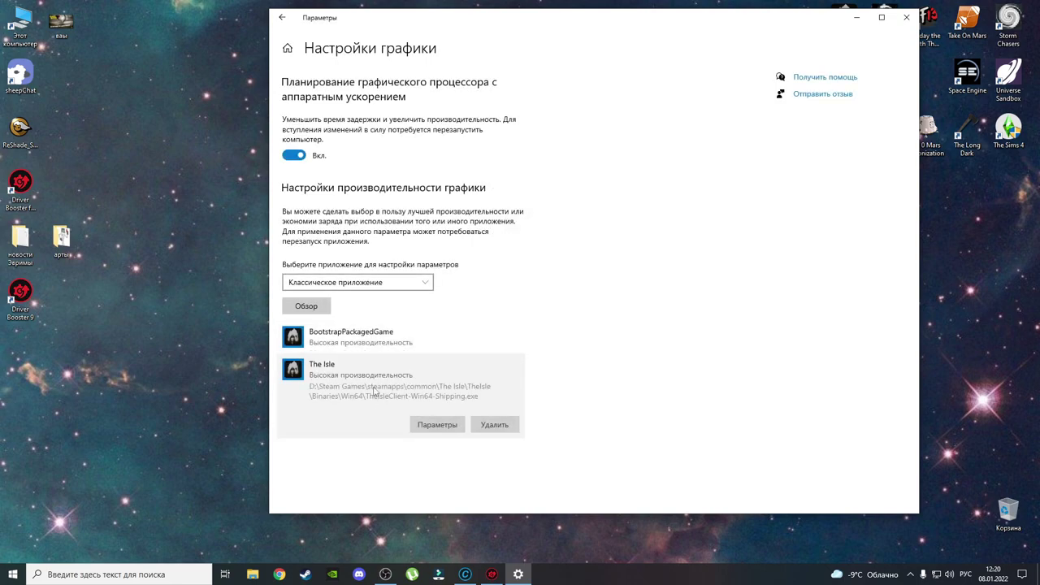
pyautogui.click(435, 426)
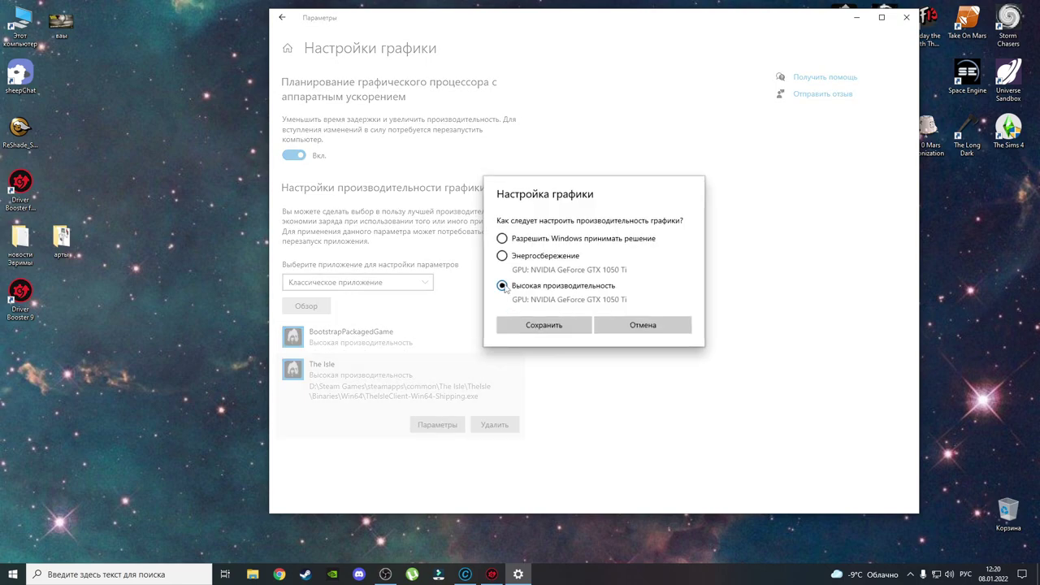
pyautogui.click(548, 329)
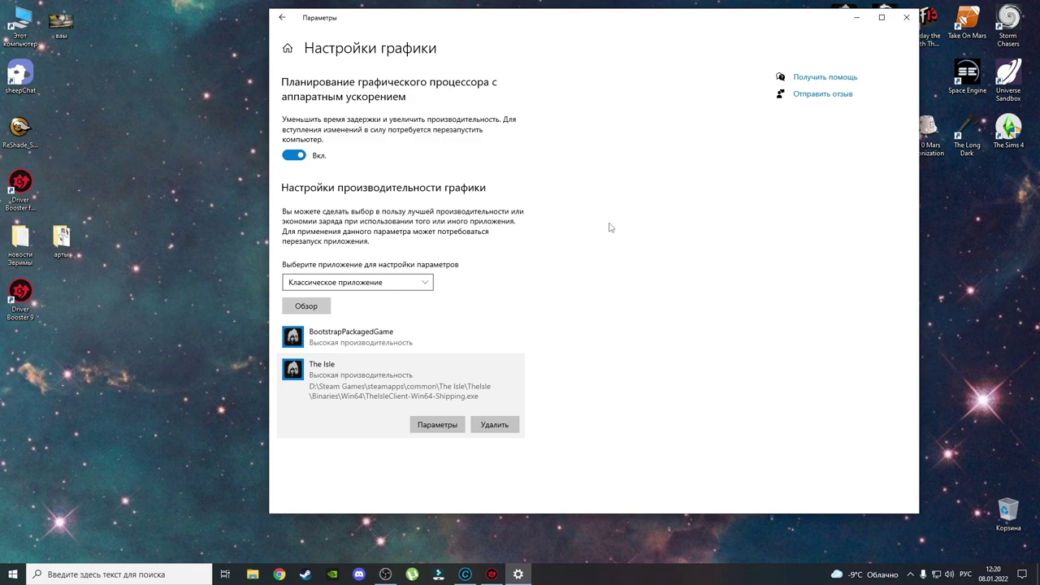
pyautogui.click(906, 17)
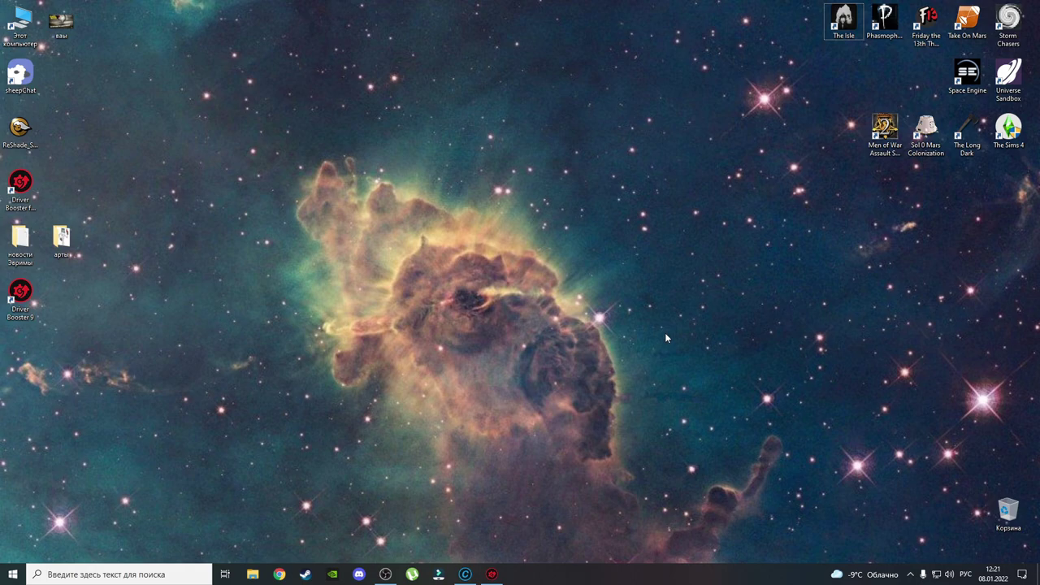
# Bring up Advanced SystemCare, switch to Driver Booster, scan the drivers and review the status list.
pyautogui.moveTo(465, 574)
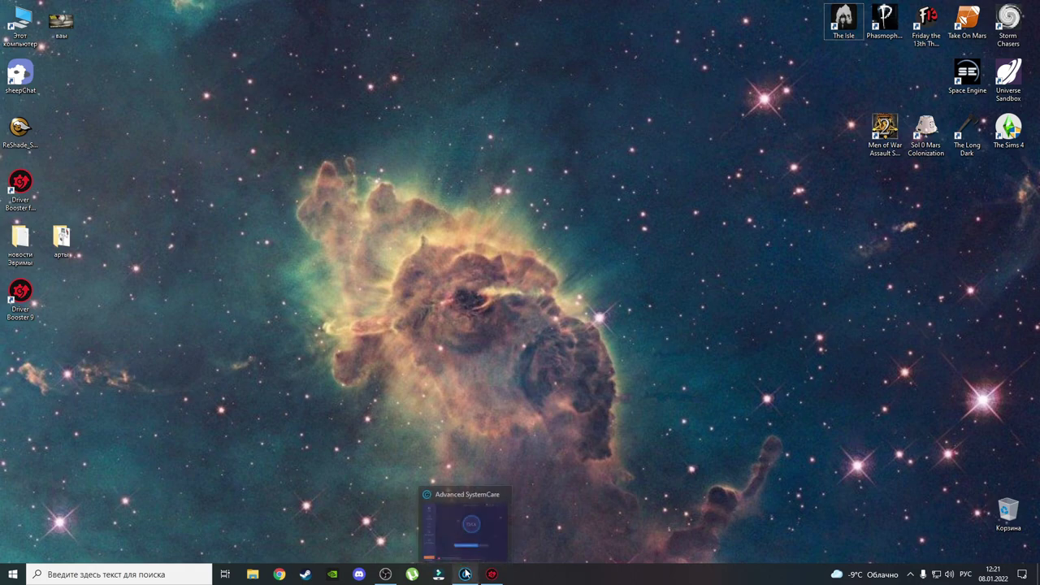
pyautogui.click(469, 575)
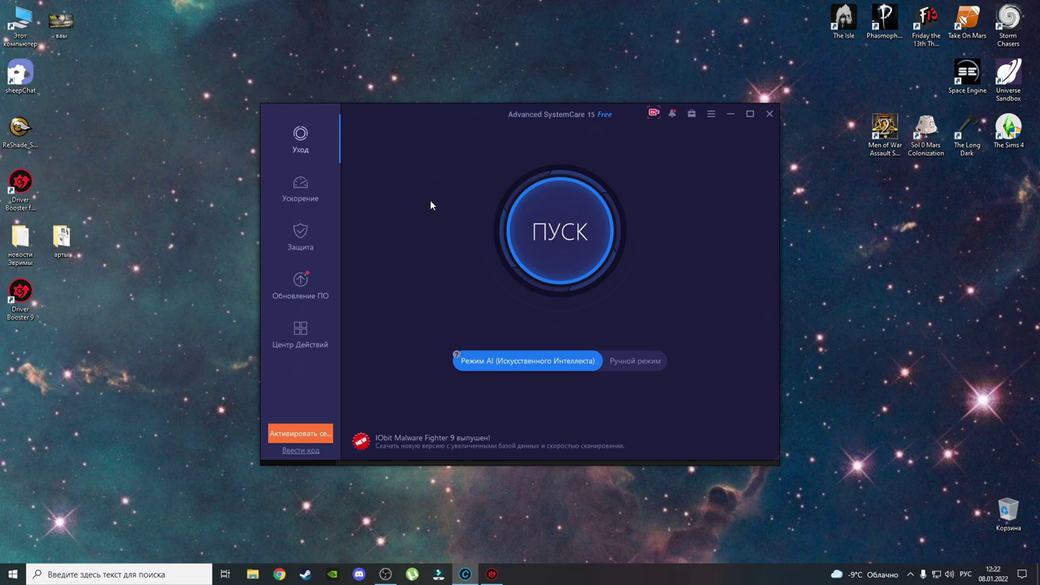
pyautogui.click(492, 574)
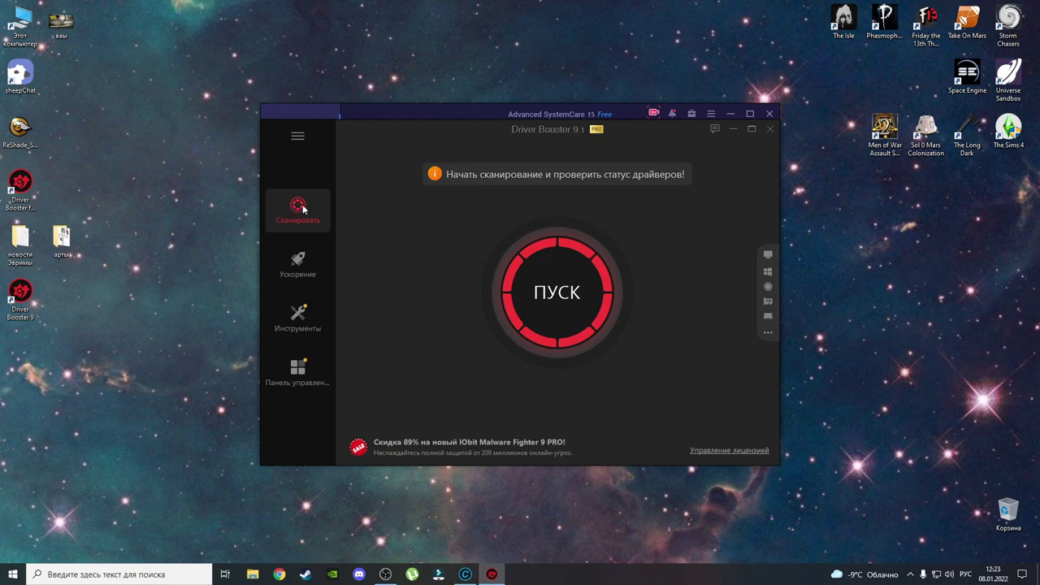
pyautogui.click(556, 293)
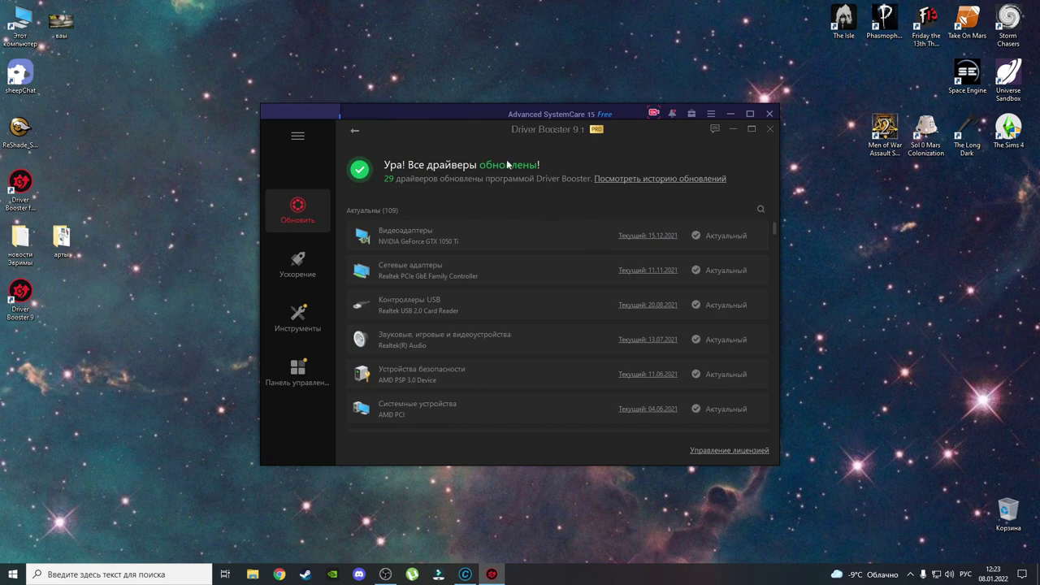
pyautogui.scroll(-5, 431, 294)
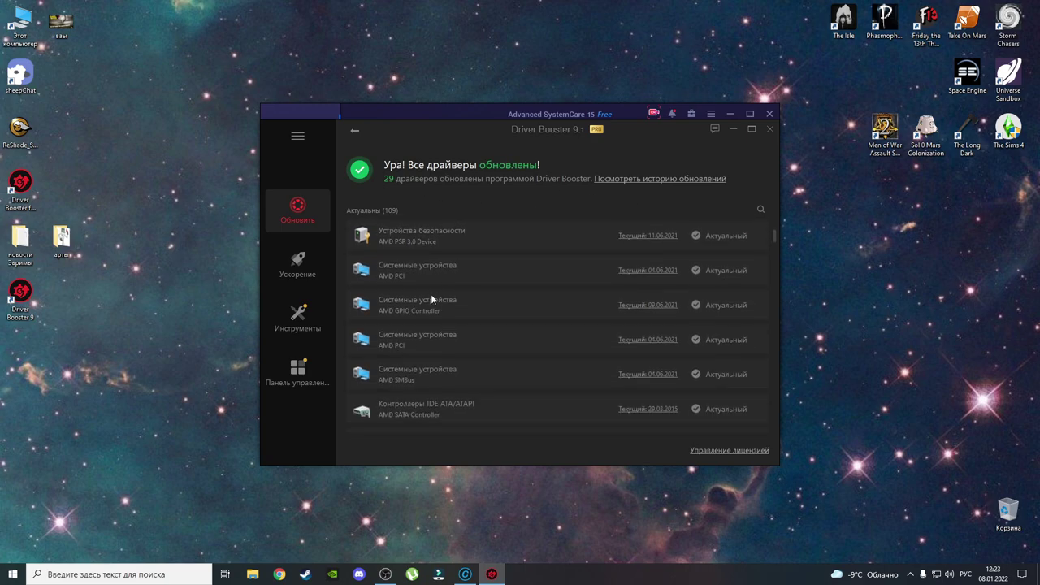
pyautogui.scroll(3, 416, 315)
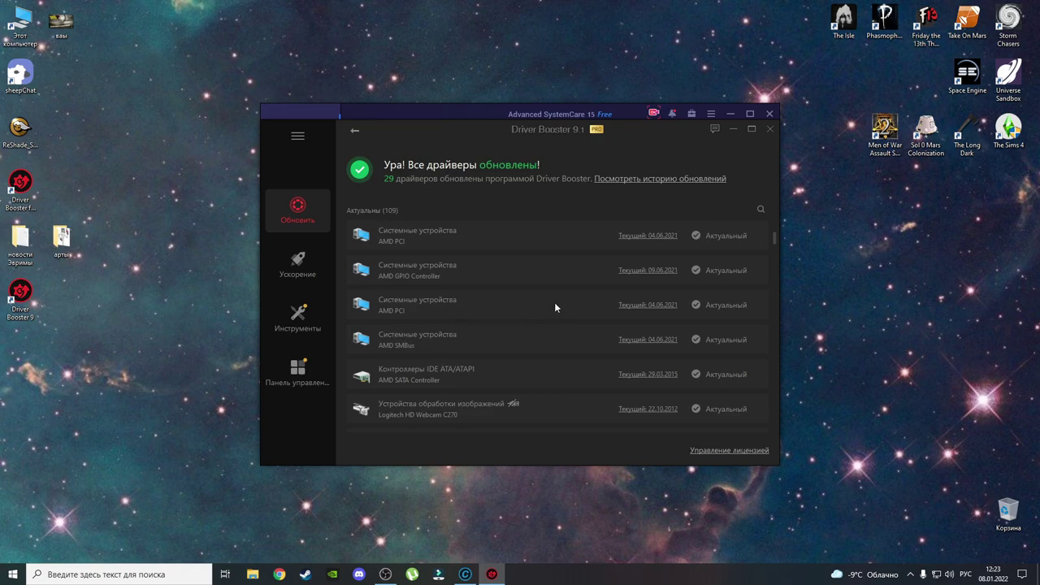
pyautogui.scroll(4, 421, 277)
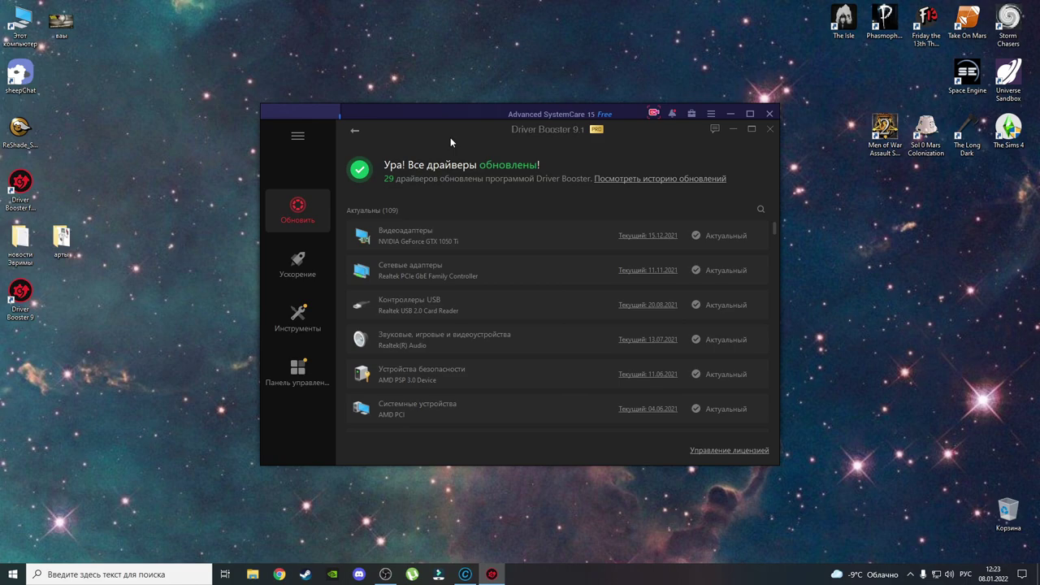
# Turn on game acceleration (Ускорение Игр) in Driver Booster's boost section.
pyautogui.click(299, 268)
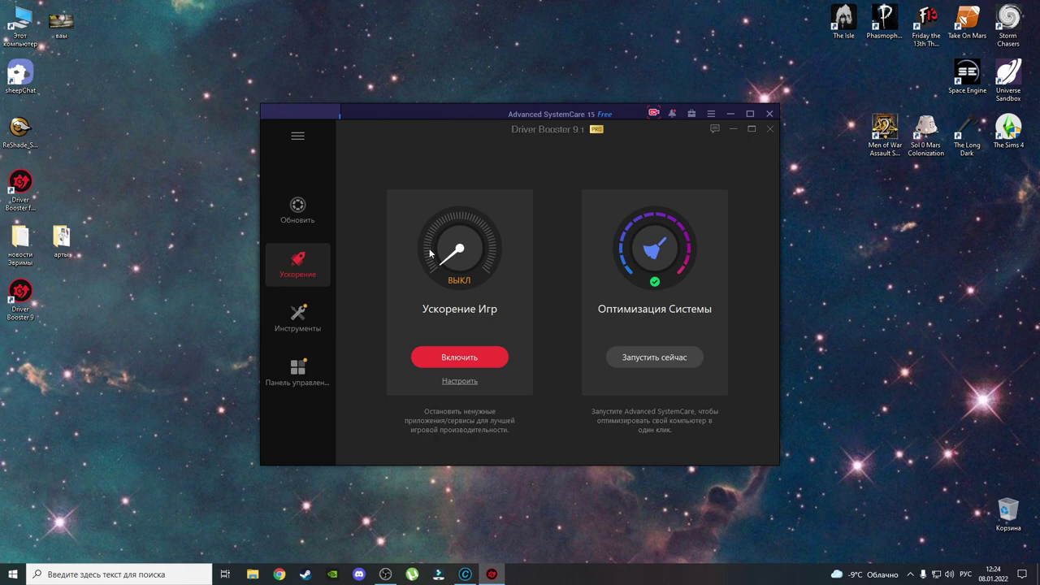
pyautogui.click(453, 359)
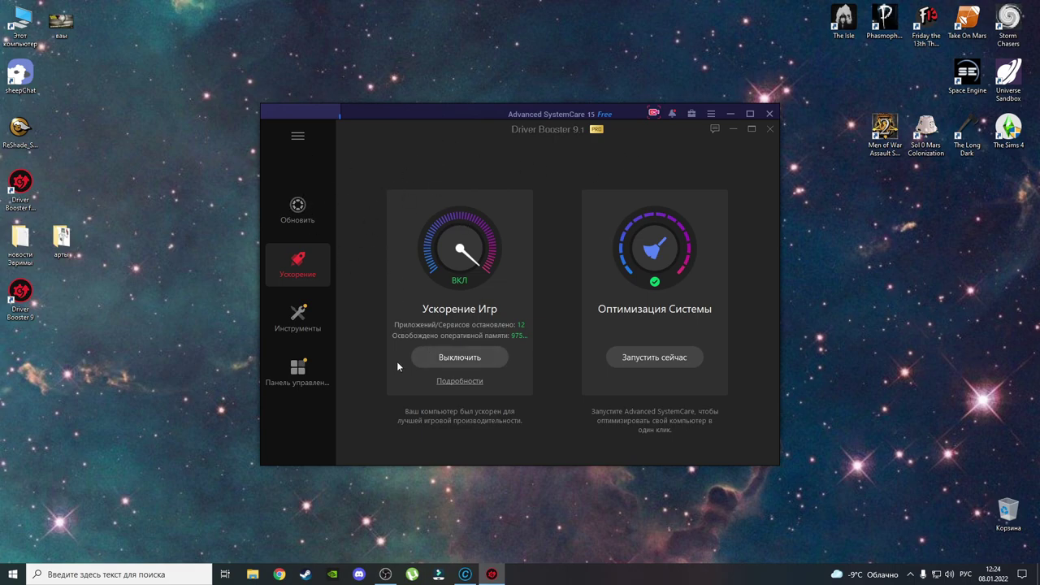
# Switch to Advanced SystemCare, scan the computer in AI mode and fix the found items.
pyautogui.click(408, 113)
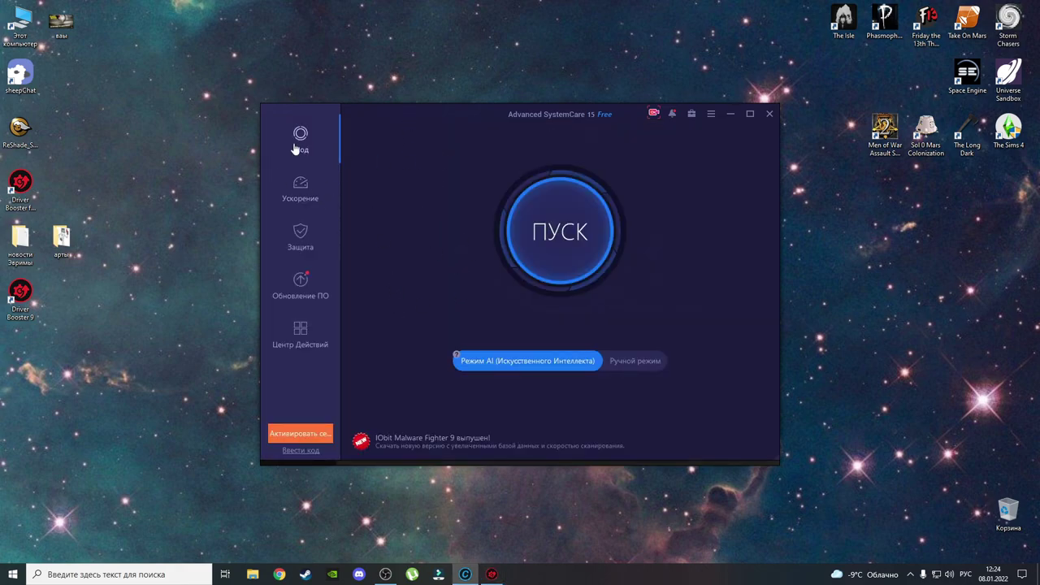
pyautogui.click(559, 231)
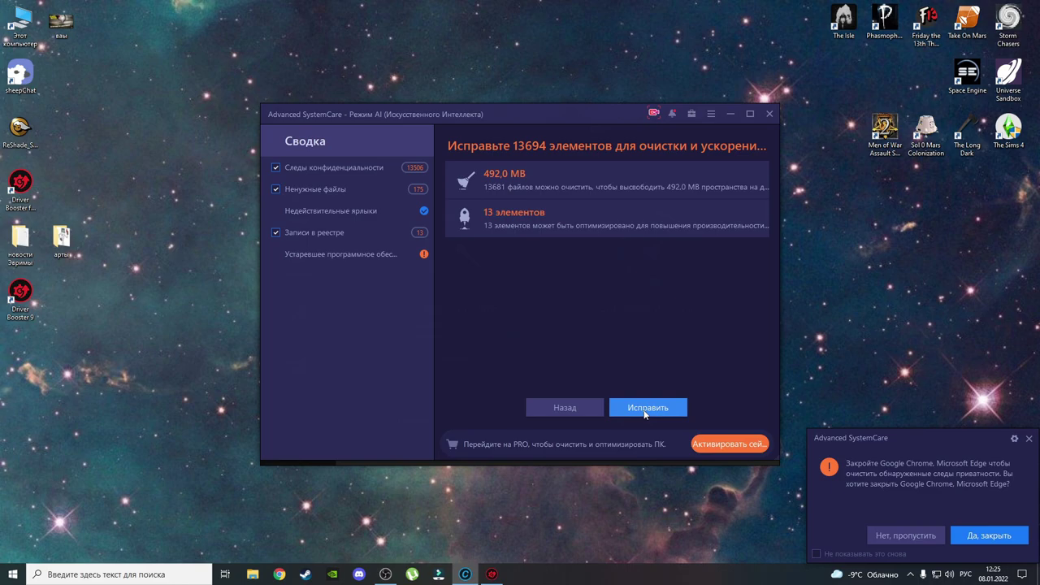
pyautogui.click(645, 413)
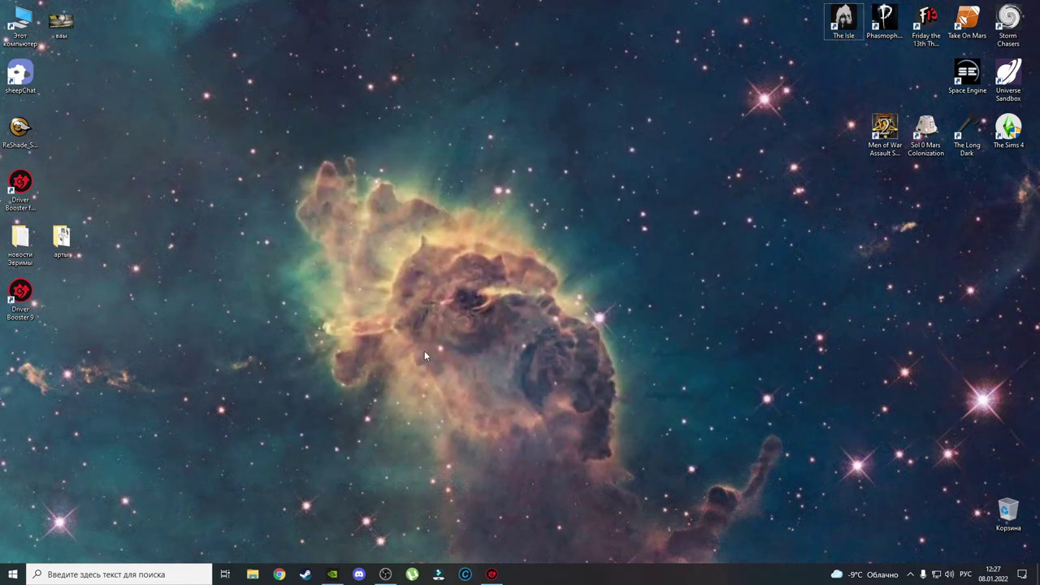
# Switch to GeForce Experience and check the Game Ready driver status on the Drivers page.
pyautogui.moveTo(335, 579)
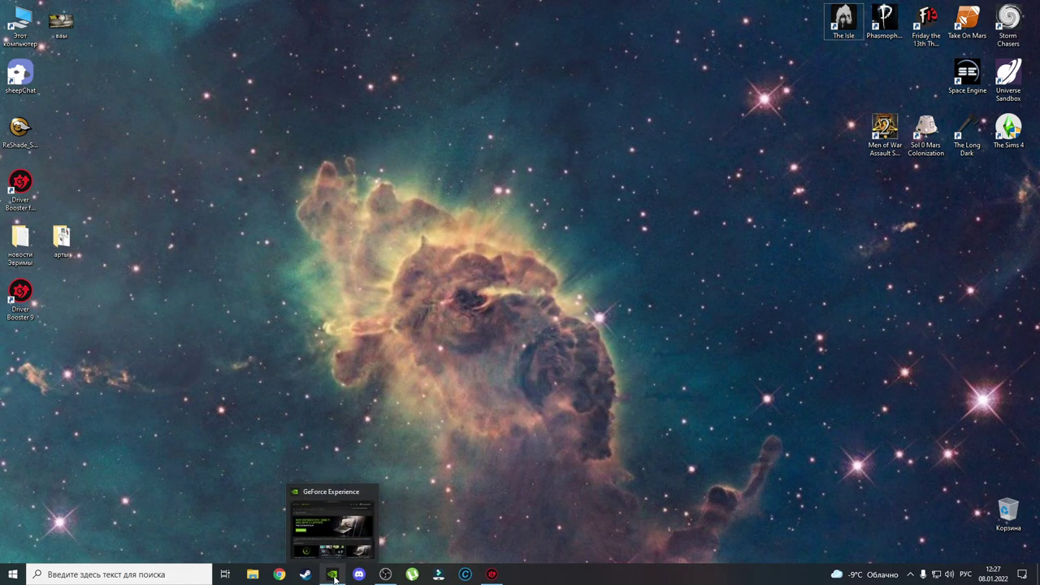
pyautogui.click(334, 577)
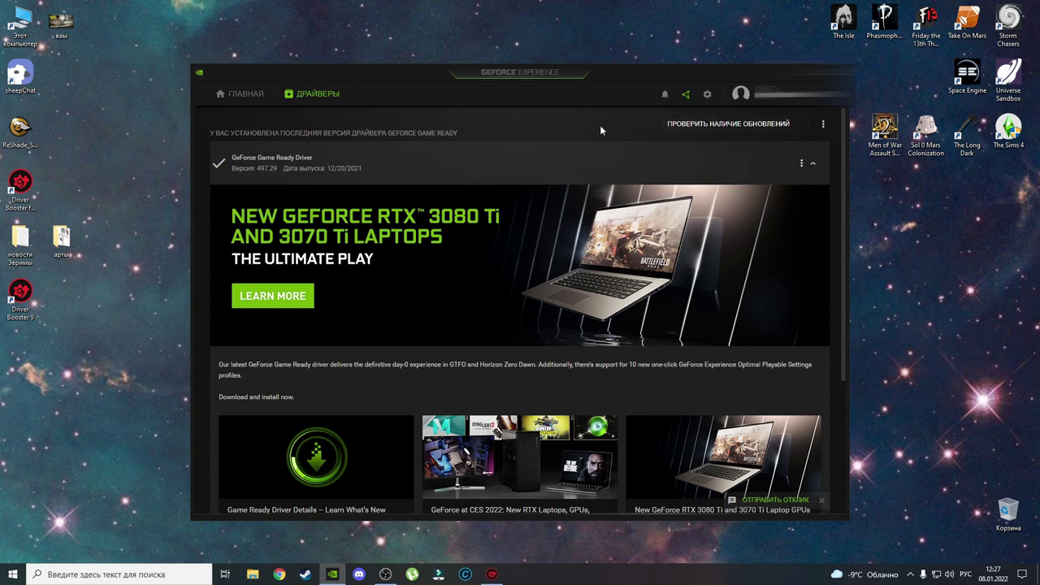
# Check for available updates to the GeForce Game Ready driver.
pyautogui.click(691, 130)
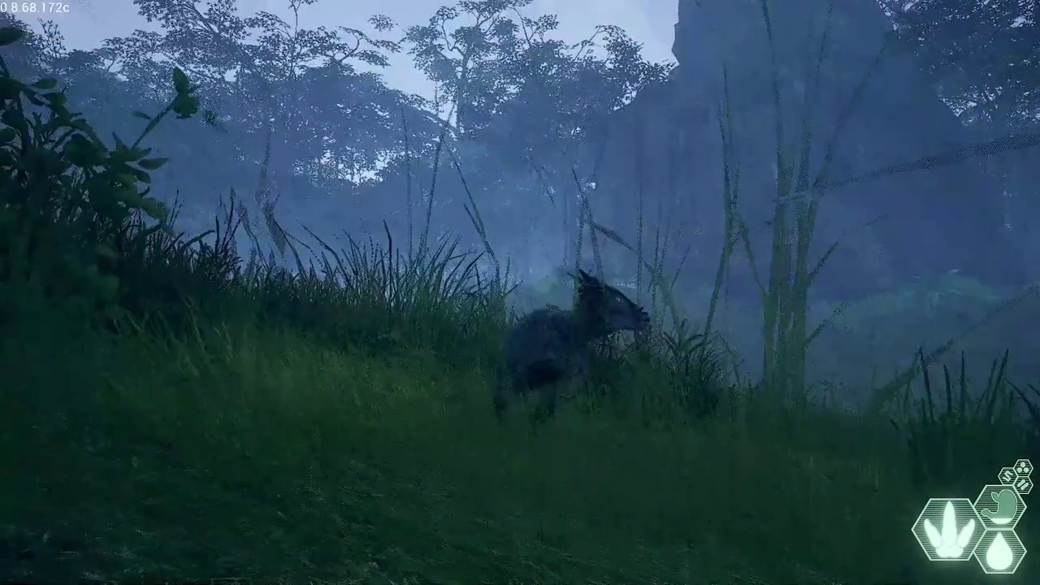
pyautogui.press('w')
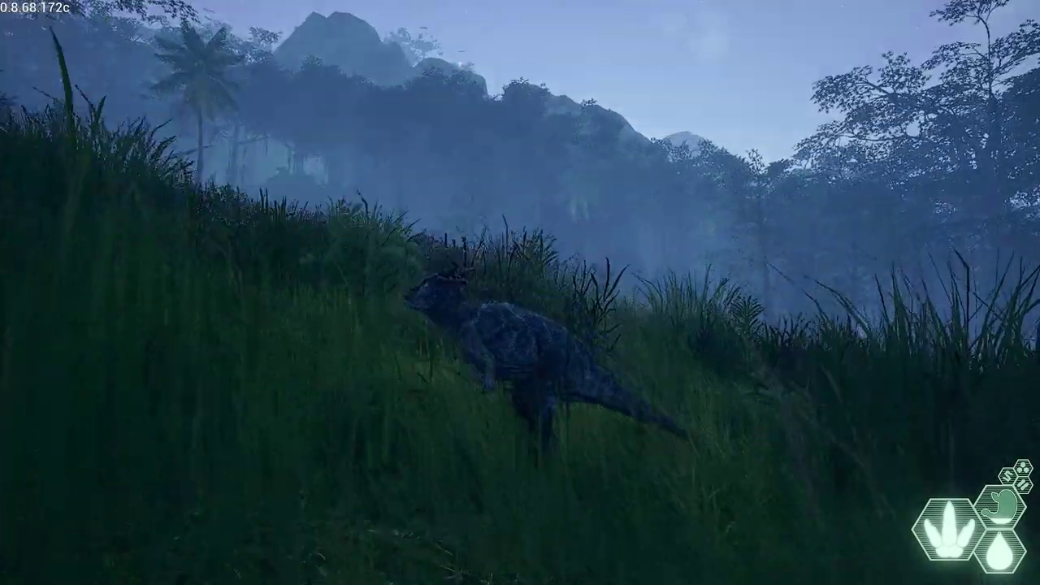
pyautogui.press('w')
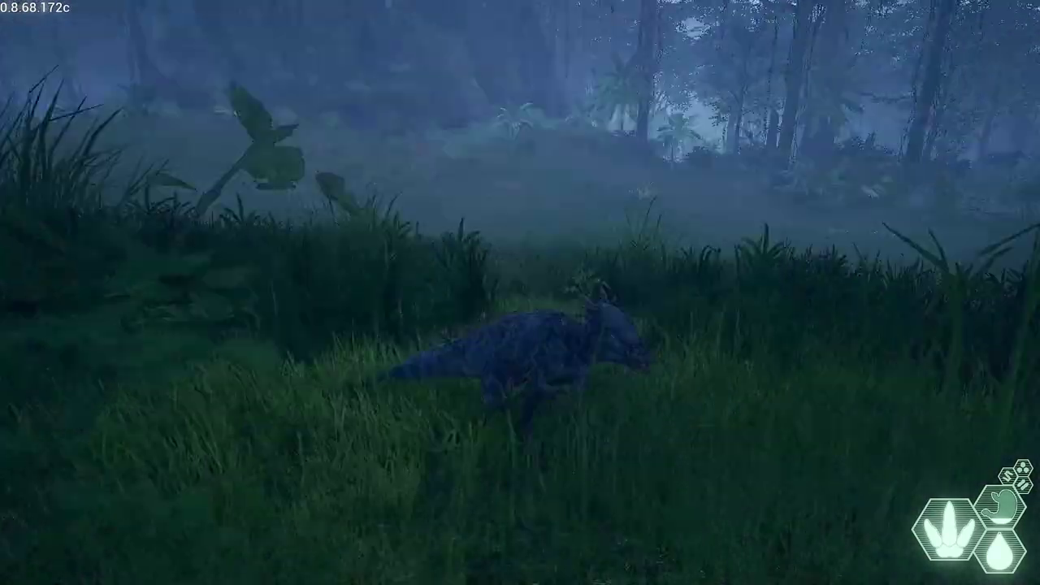
pyautogui.press('w')
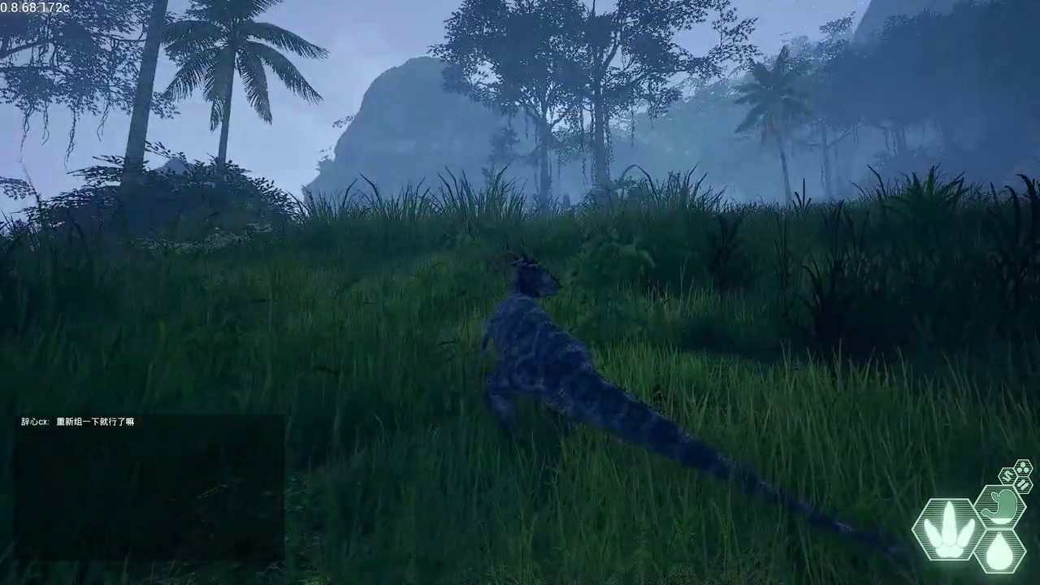
pyautogui.press('w')
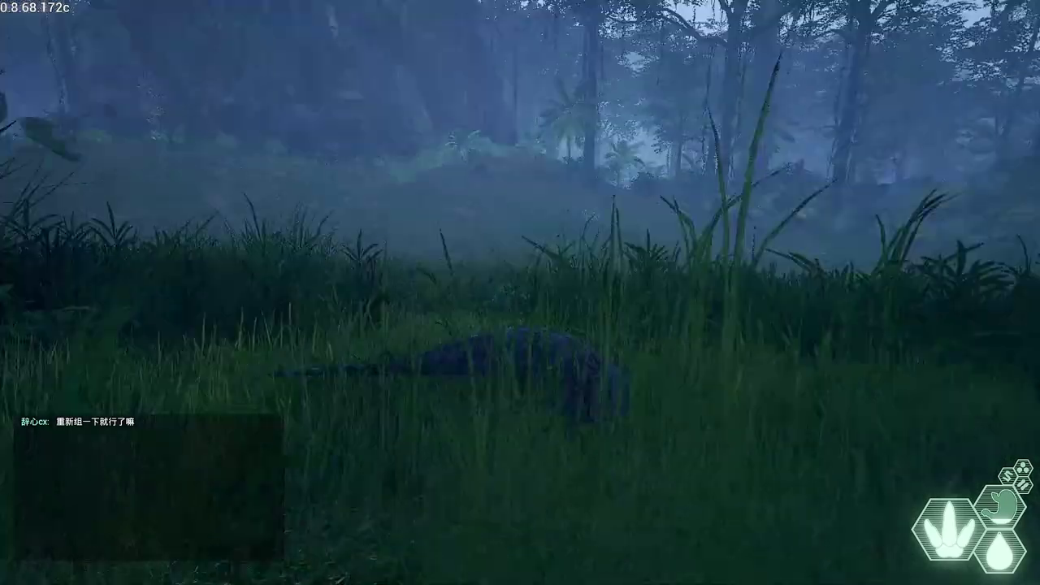
pyautogui.press('w')
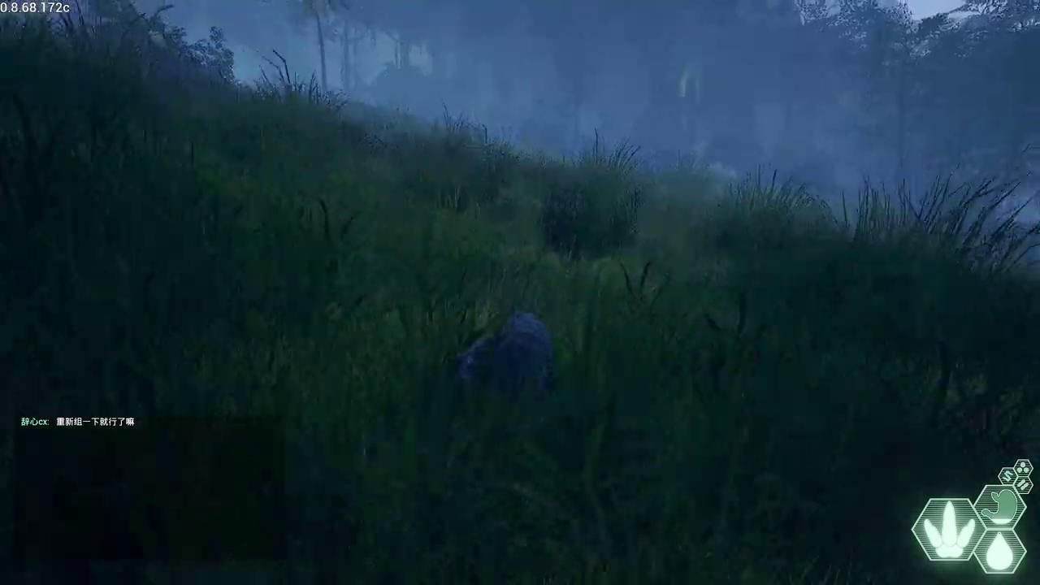
pyautogui.press('w')
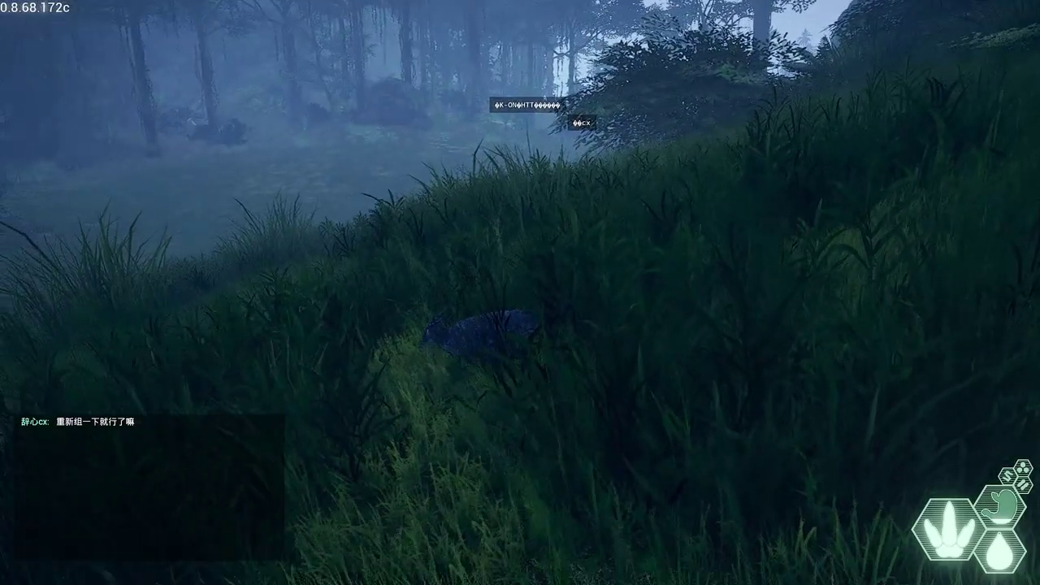
pyautogui.press('w')
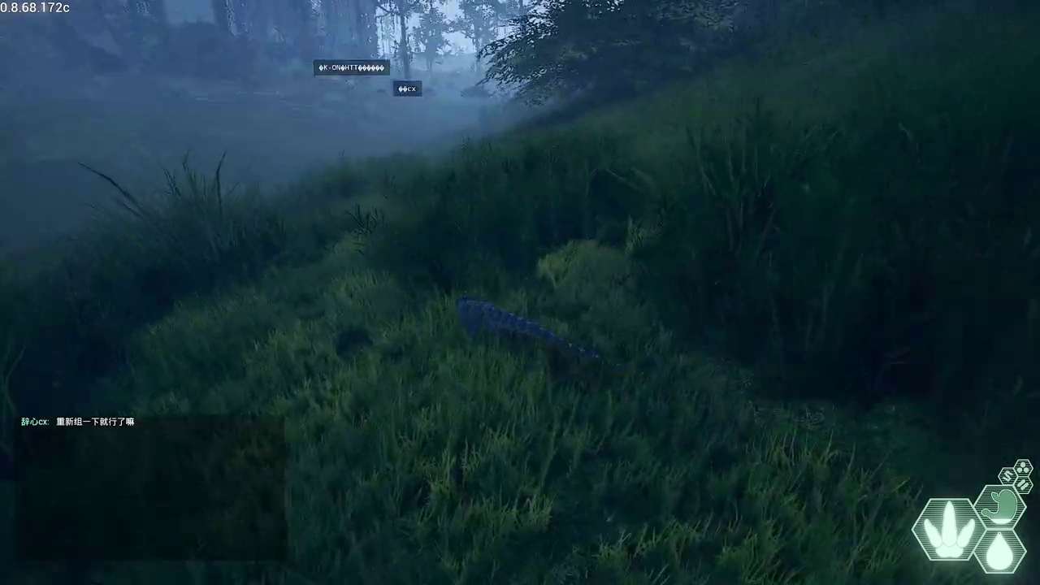
pyautogui.press('w')
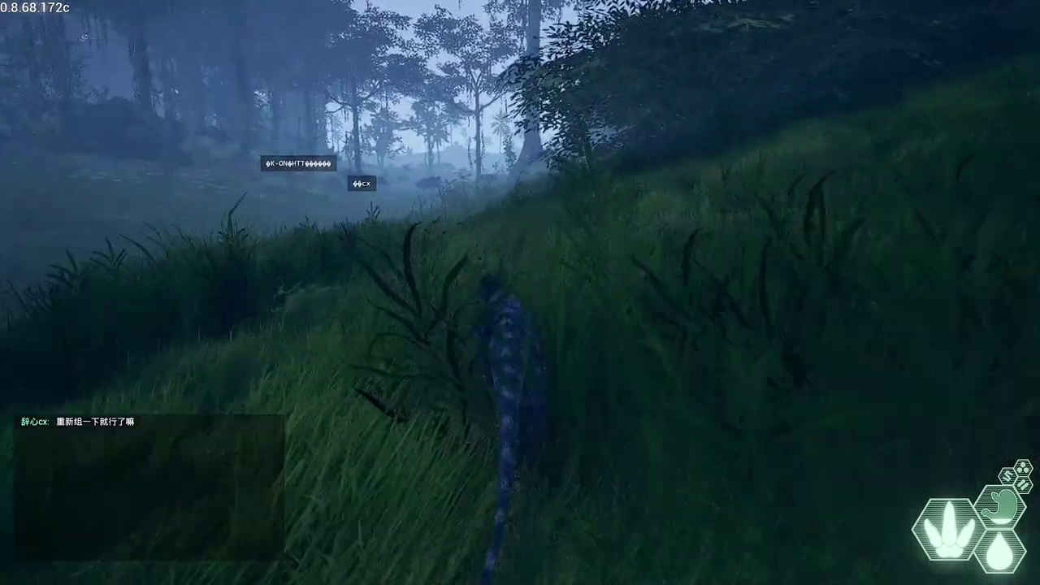
pyautogui.press('w')
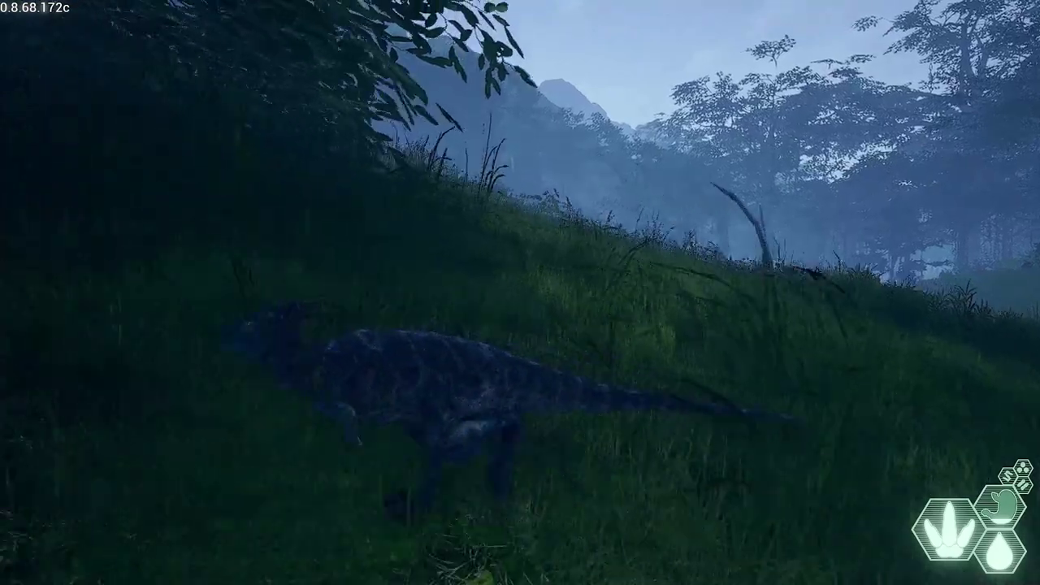